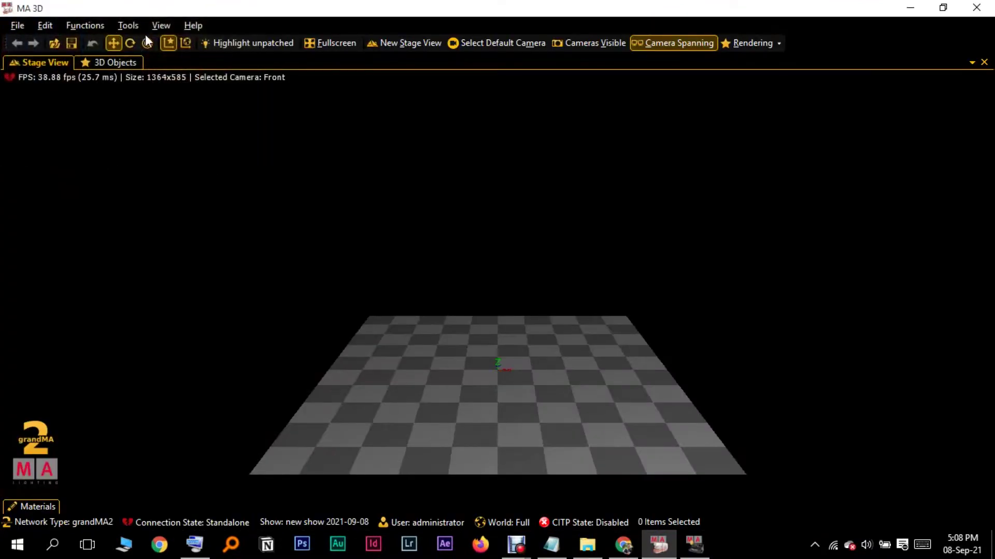
# - Confirm through Help > Info that MA 3D is version 3.9.60.18, then close the info box
pyautogui.click(189, 26)
pyautogui.click(233, 80)
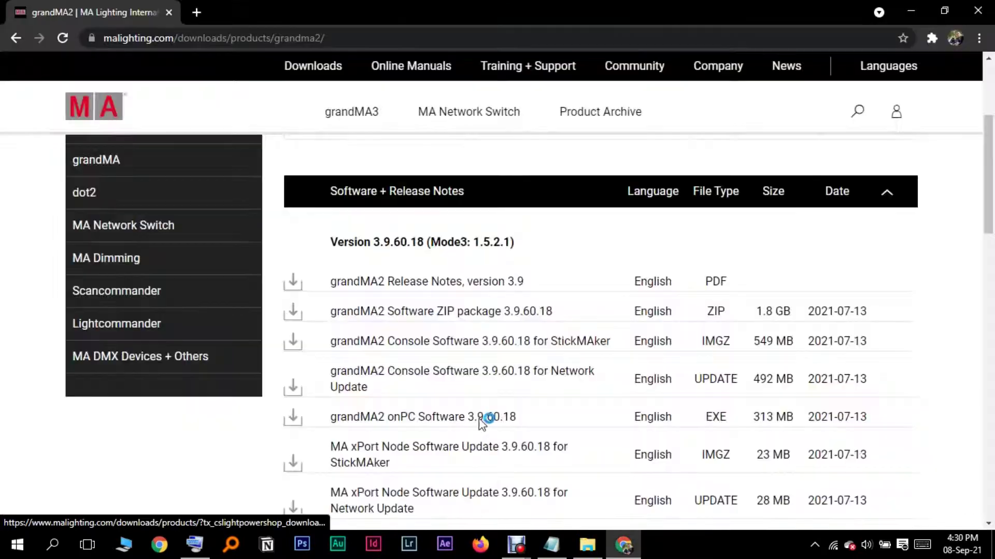
pyautogui.click(479, 418)
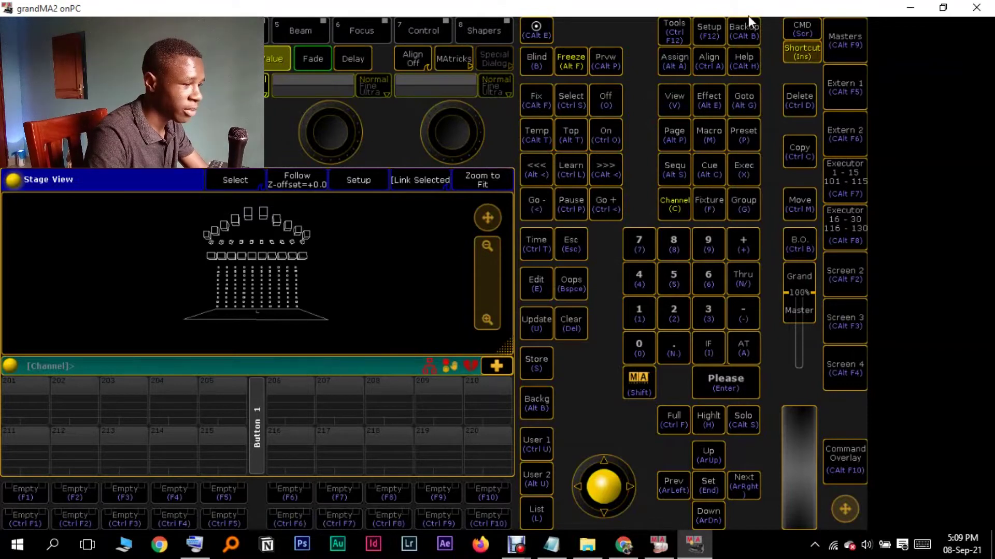
# - Open MA Network Control and review the Station IP list, keeping 169.254.125.175
pyautogui.click(699, 35)
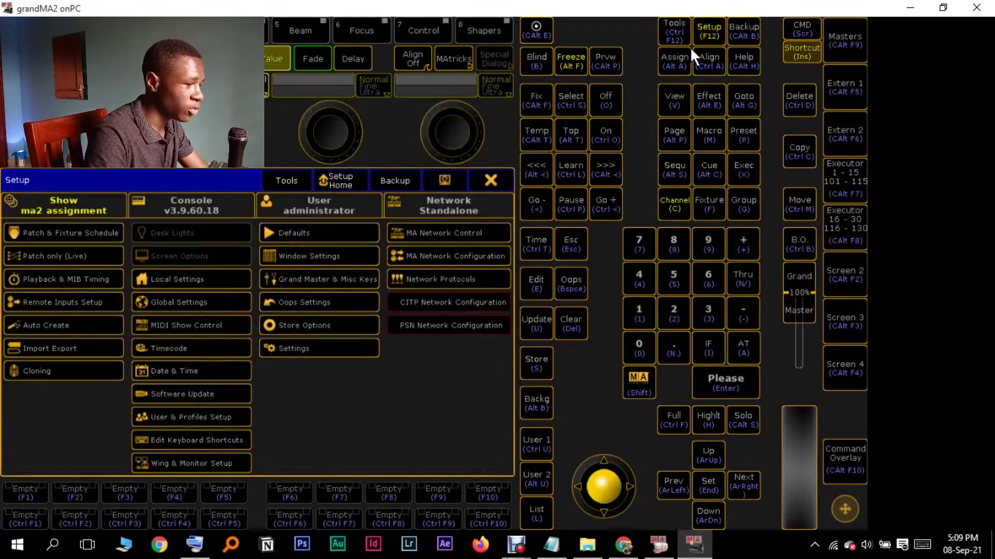
pyautogui.click(479, 233)
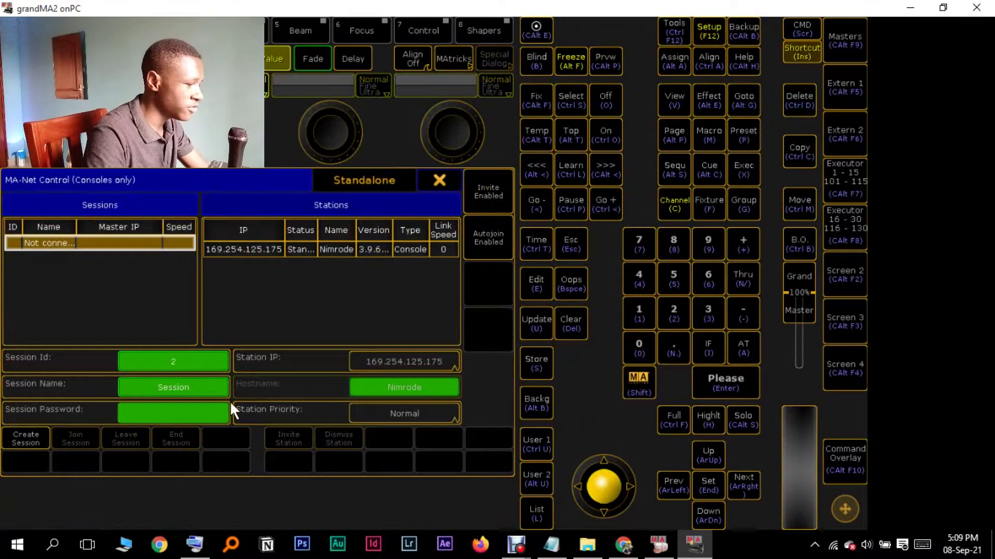
pyautogui.click(375, 362)
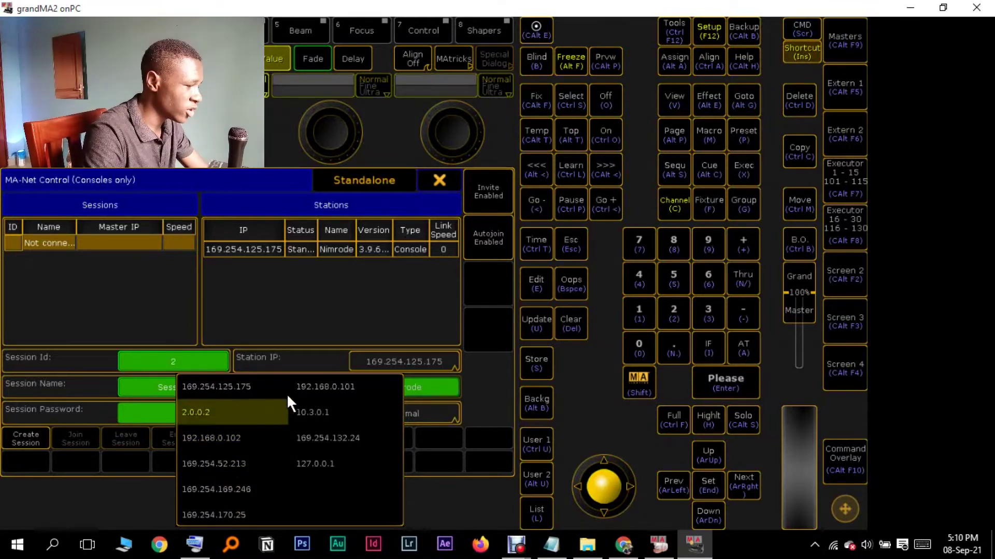
pyautogui.click(202, 390)
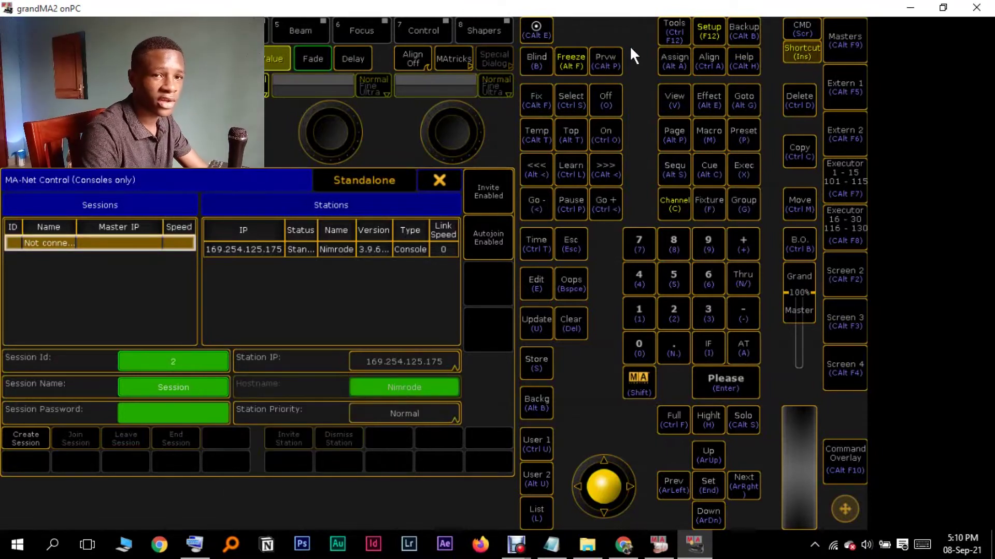
# - Cancel the console shutdown prompt and leave the network control window
pyautogui.click(981, 6)
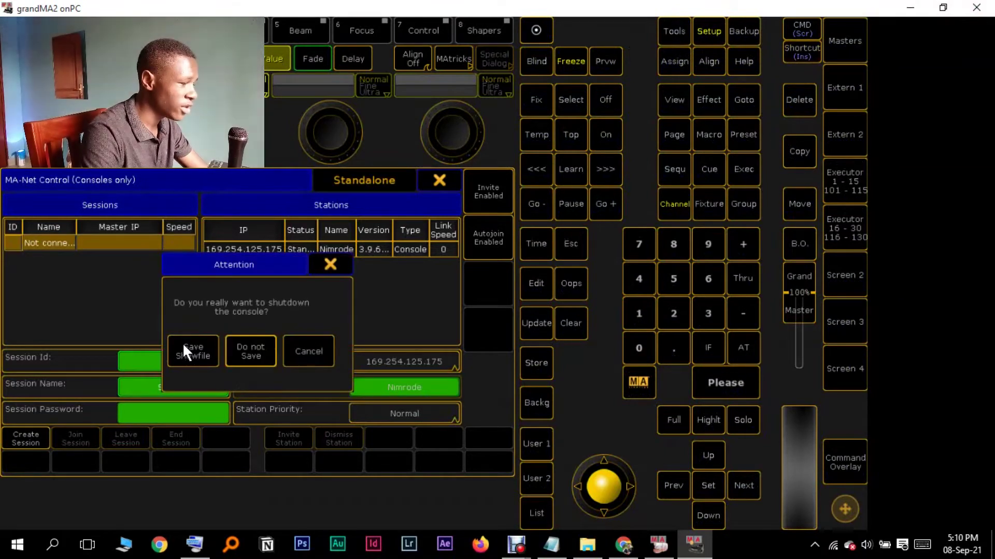
pyautogui.click(316, 265)
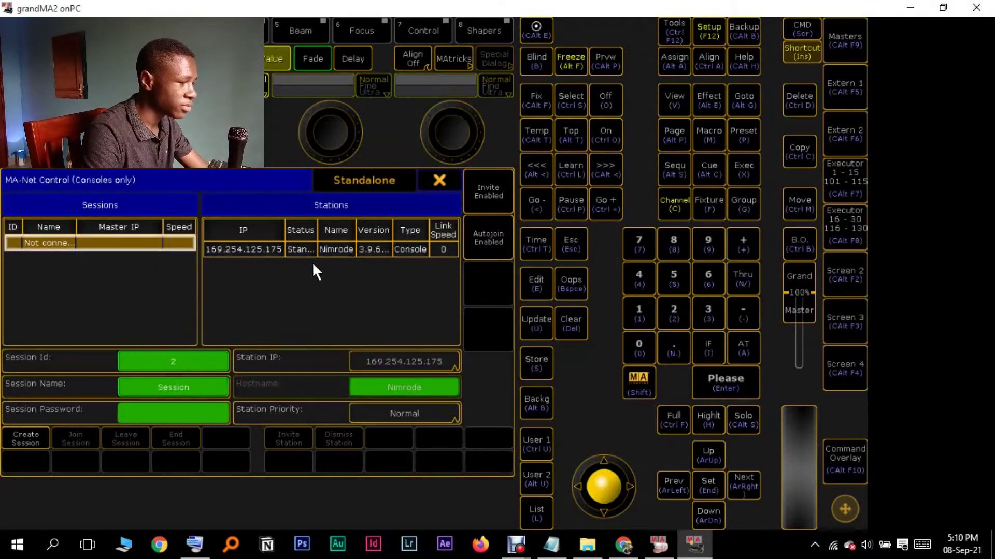
pyautogui.click(439, 179)
# - Create session 2 on 127.0.0.1 in MA Network Control and select it
pyautogui.click(708, 28)
pyautogui.click(471, 233)
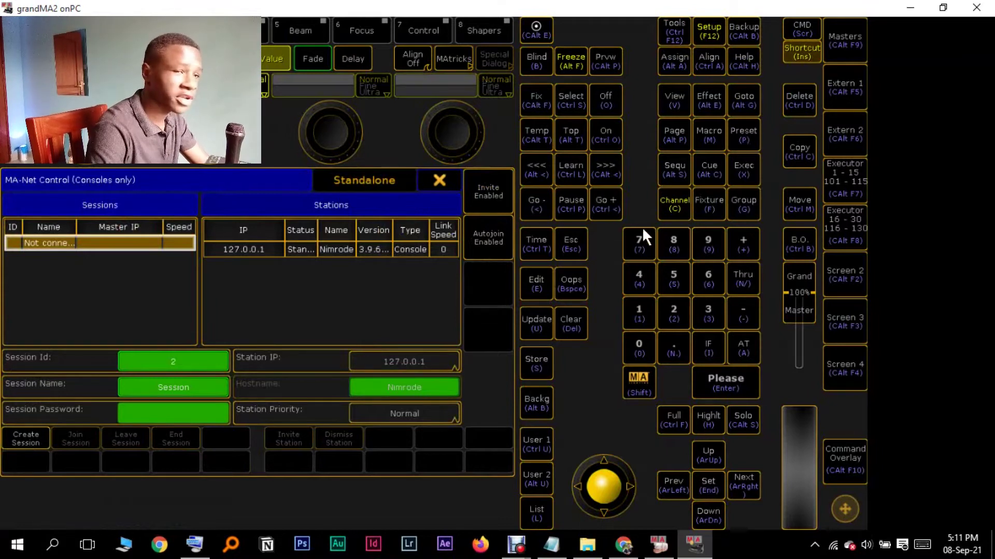
pyautogui.click(35, 440)
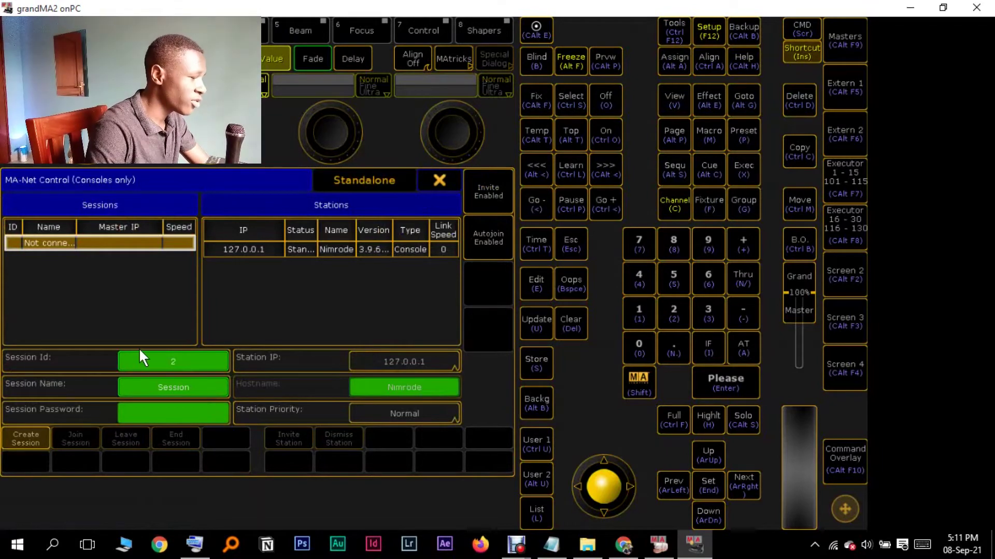
pyautogui.click(134, 261)
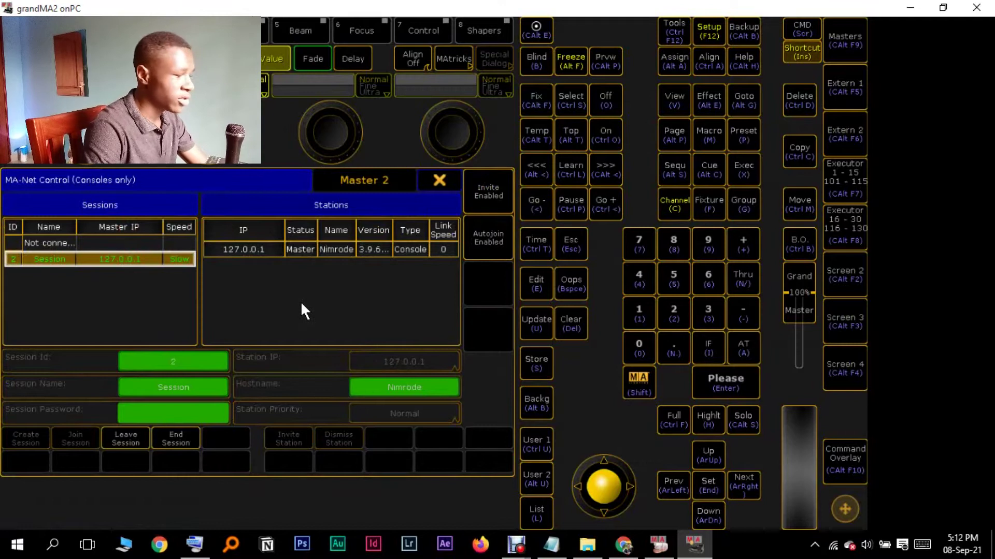
# - In MA 3D, set the MA-Net IP-Address to 127.0.0.1 @ Loopback Pseudo-Interface 1
pyautogui.click(910, 7)
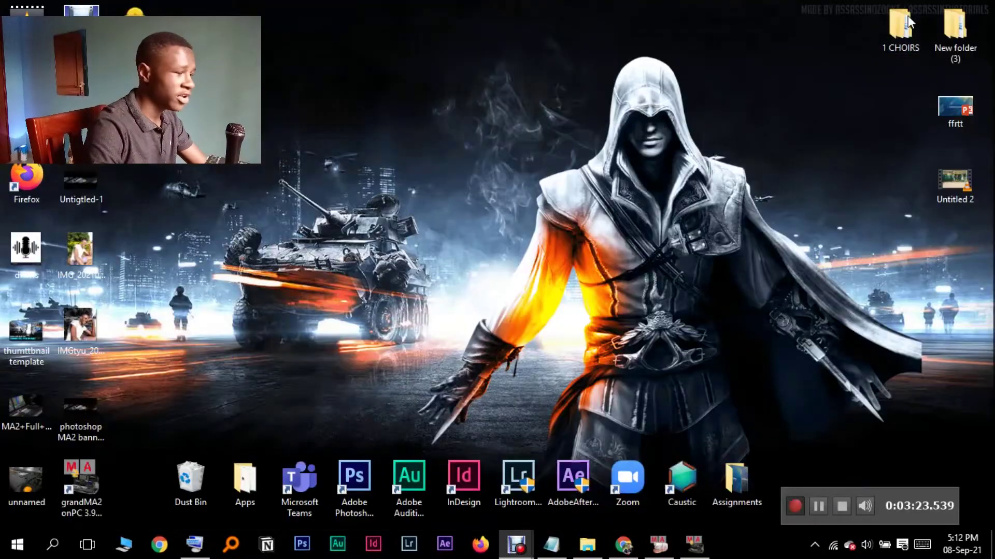
pyautogui.click(657, 544)
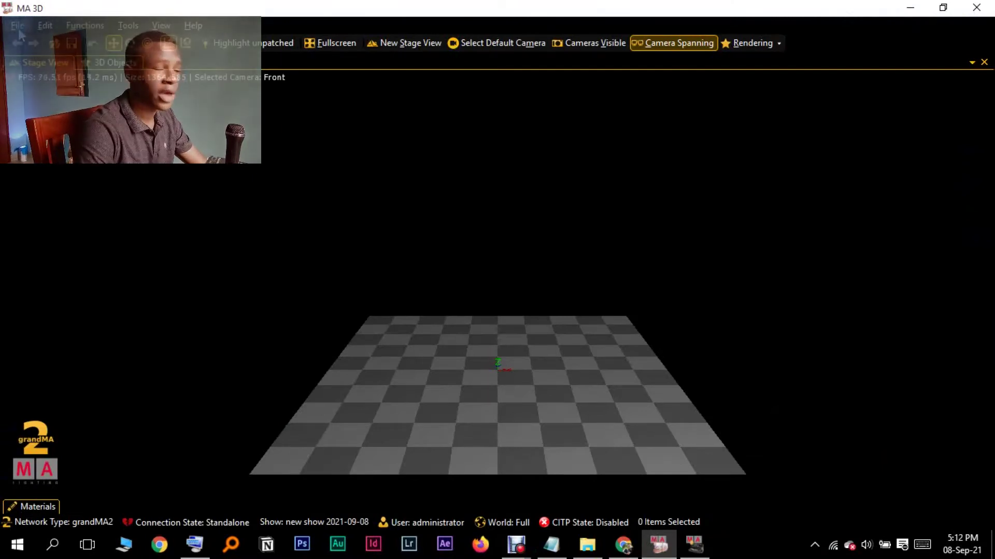
pyautogui.click(19, 31)
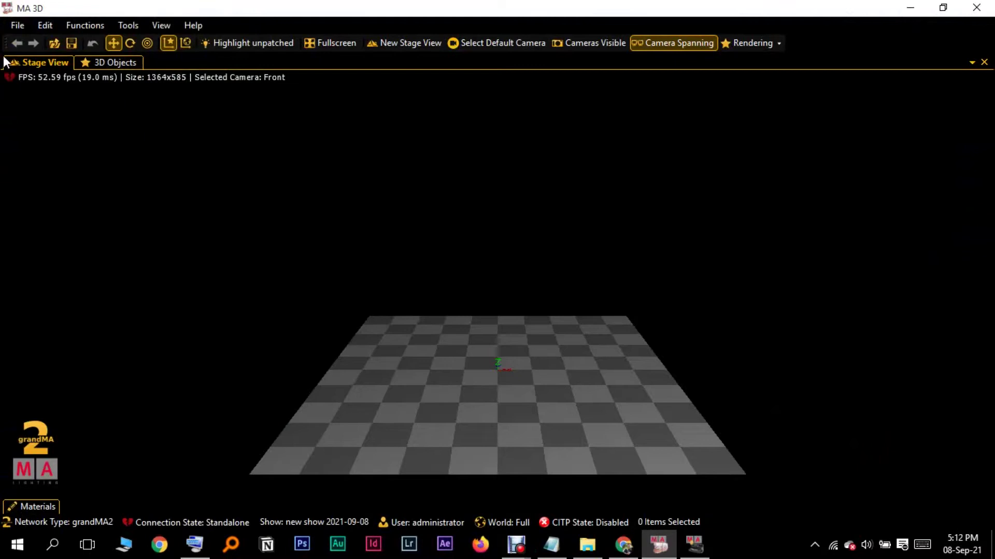
pyautogui.click(17, 25)
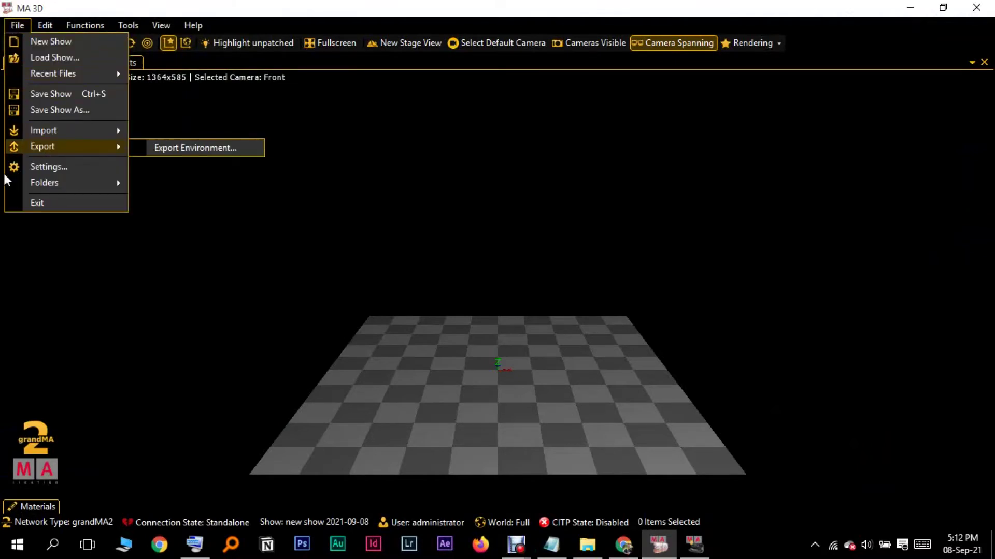
pyautogui.click(16, 166)
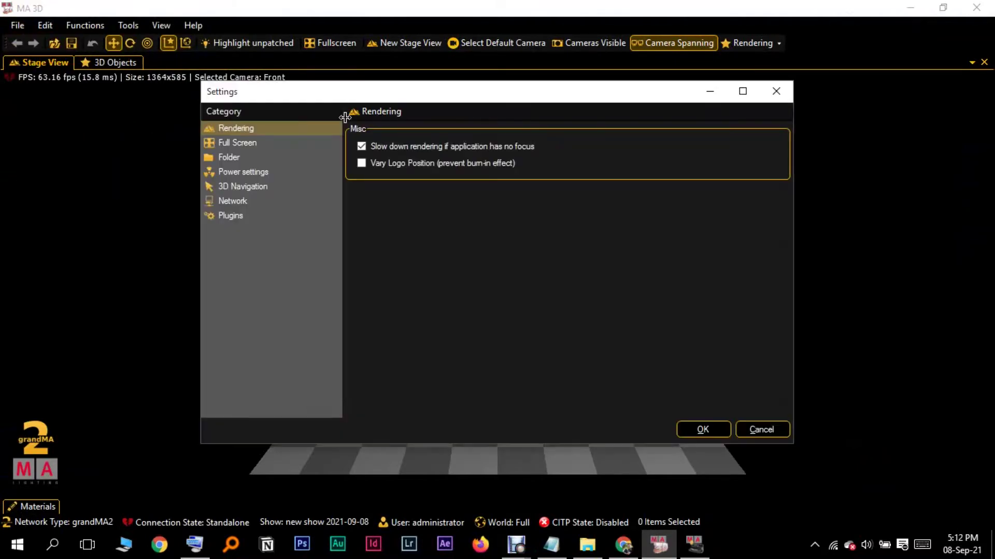
pyautogui.click(234, 203)
pyautogui.click(508, 134)
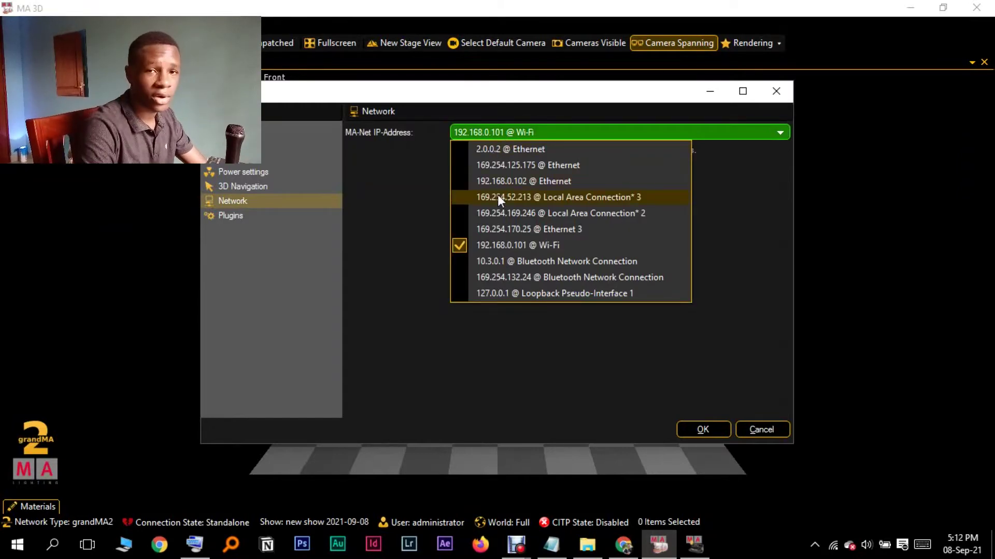
pyautogui.click(516, 296)
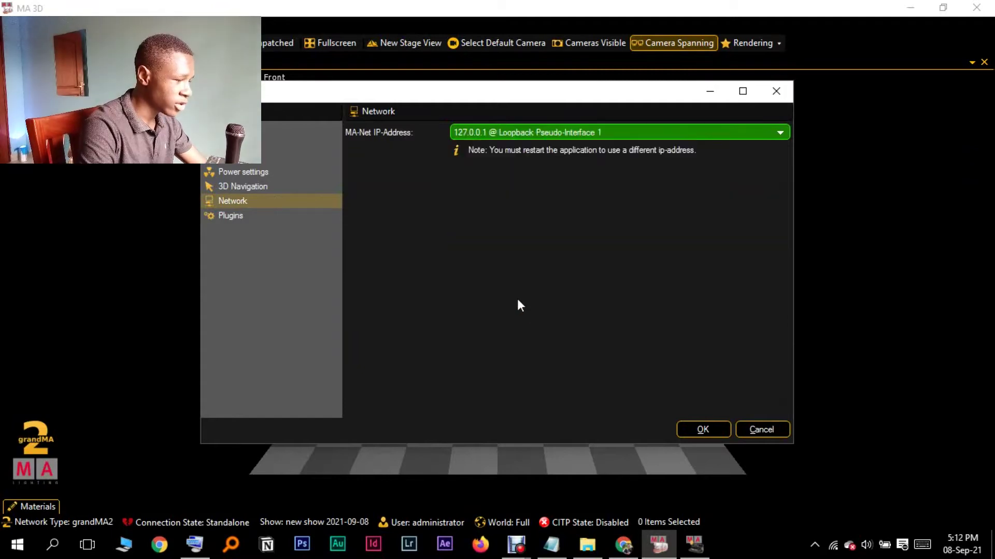
pyautogui.click(701, 430)
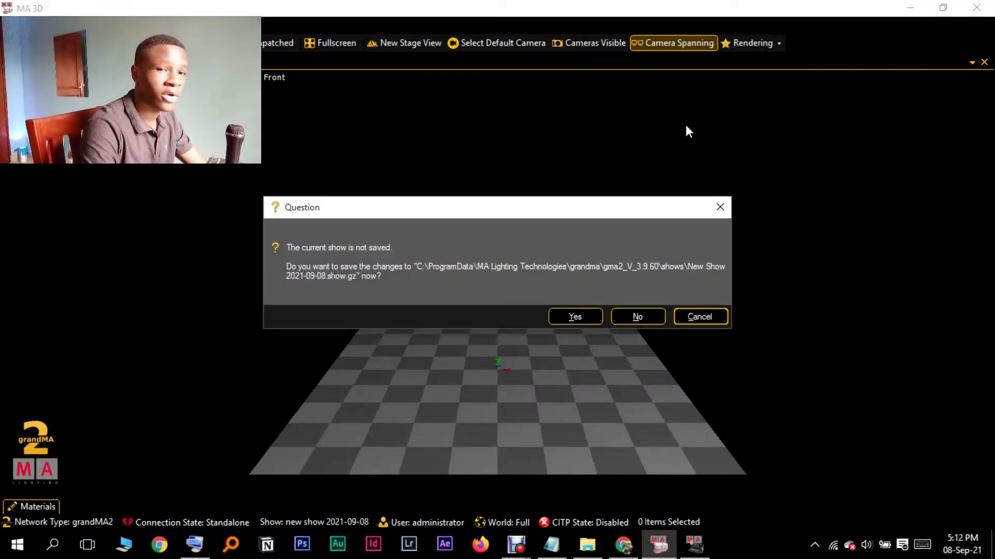
# - Save the show, then open the grandMA2 sessions list and select Session 2
pyautogui.click(583, 321)
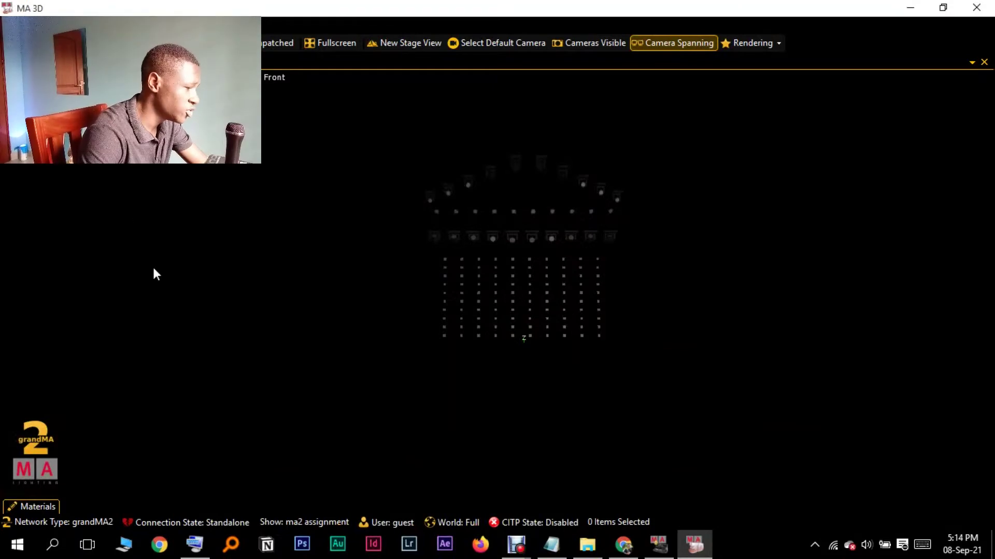
pyautogui.click(184, 529)
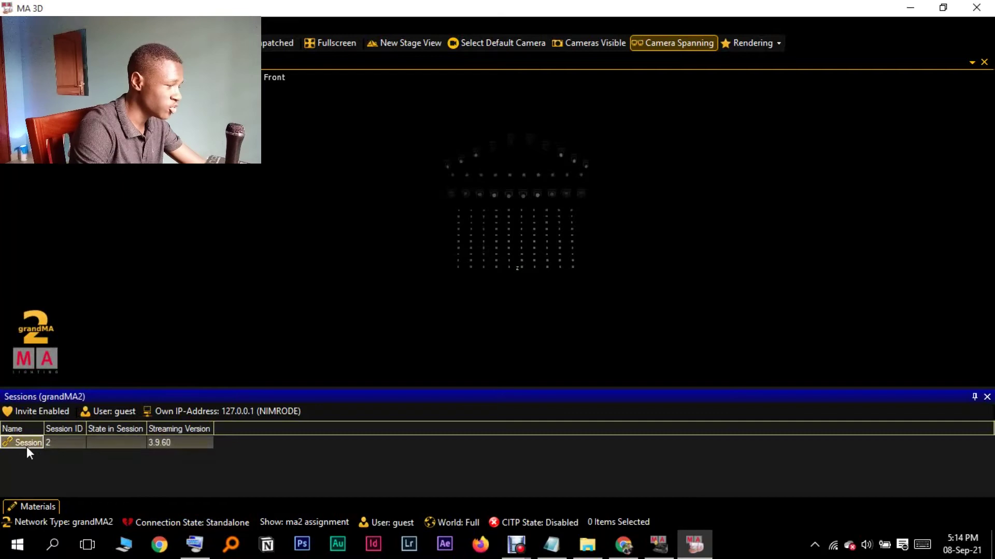
pyautogui.click(89, 442)
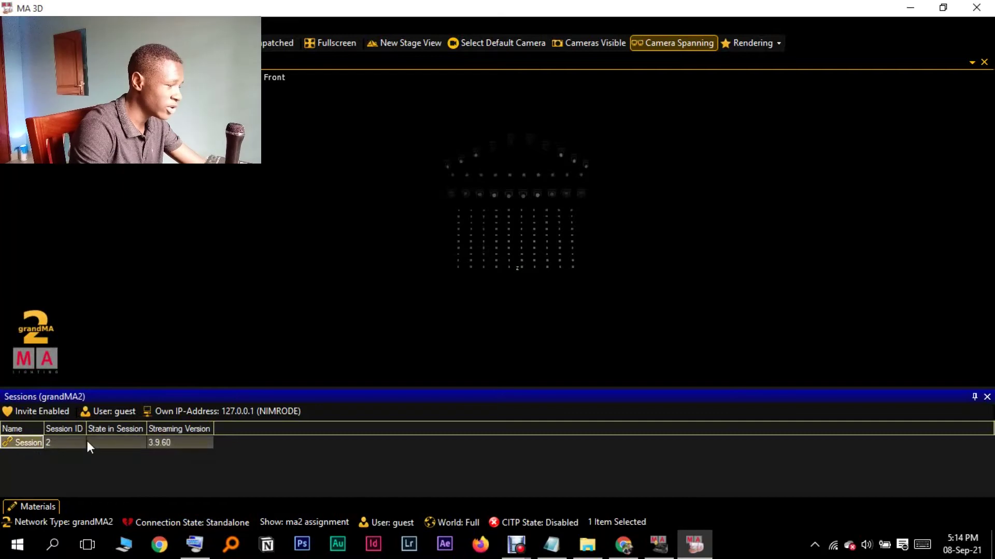
pyautogui.click(178, 441)
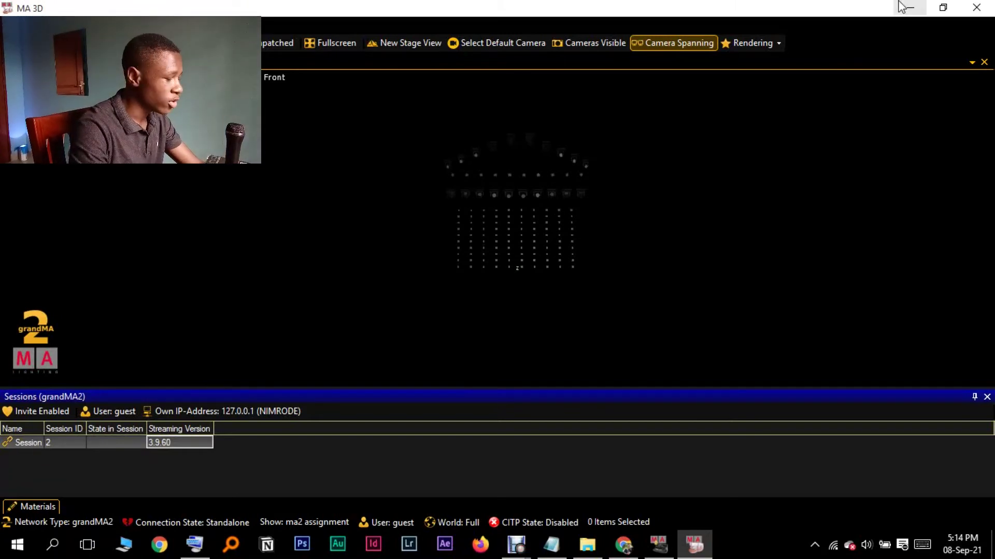
# - In onPC's 3D network configuration, add a new station to list 127.0.0.1 (3D) x64
pyautogui.hotkey('alt', 'Tab')
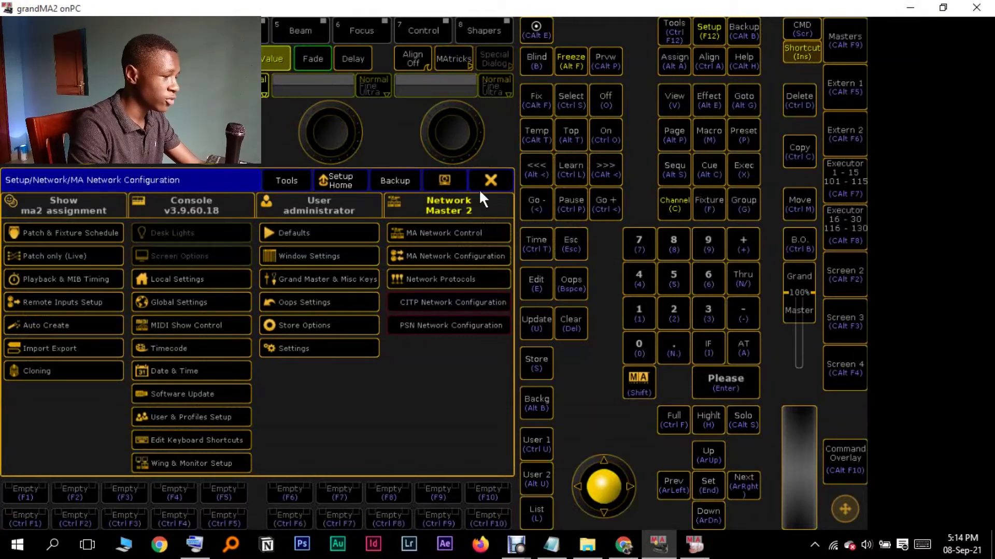
pyautogui.click(444, 253)
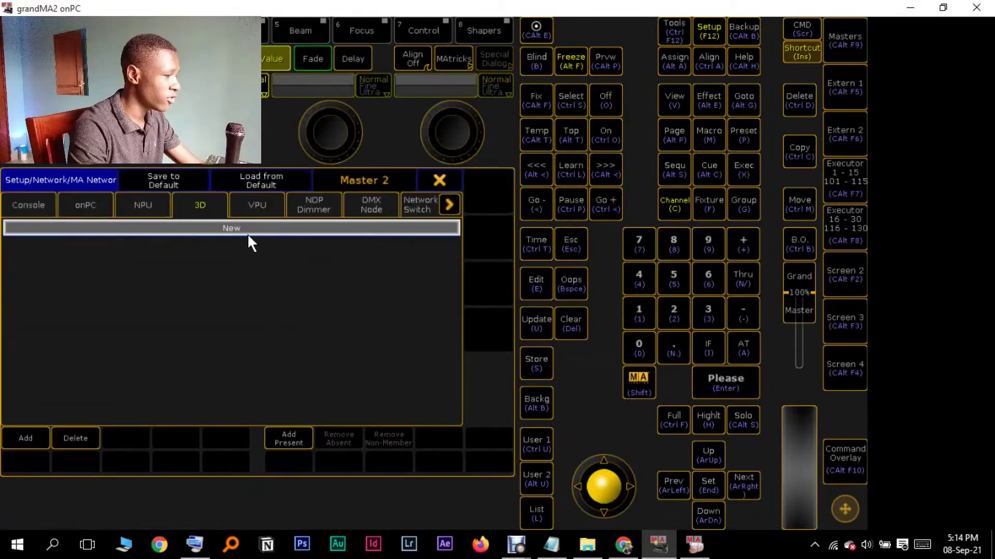
pyautogui.click(443, 178)
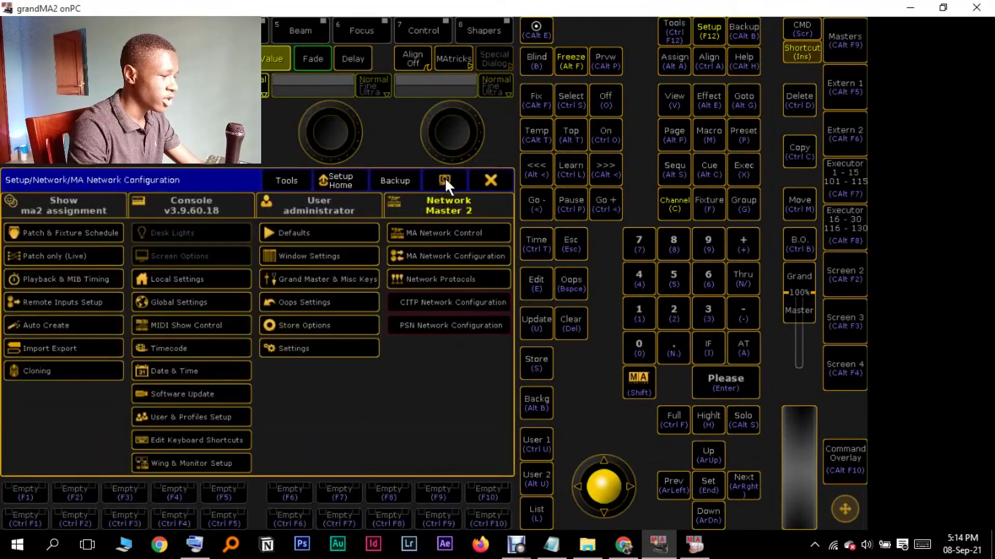
pyautogui.click(451, 254)
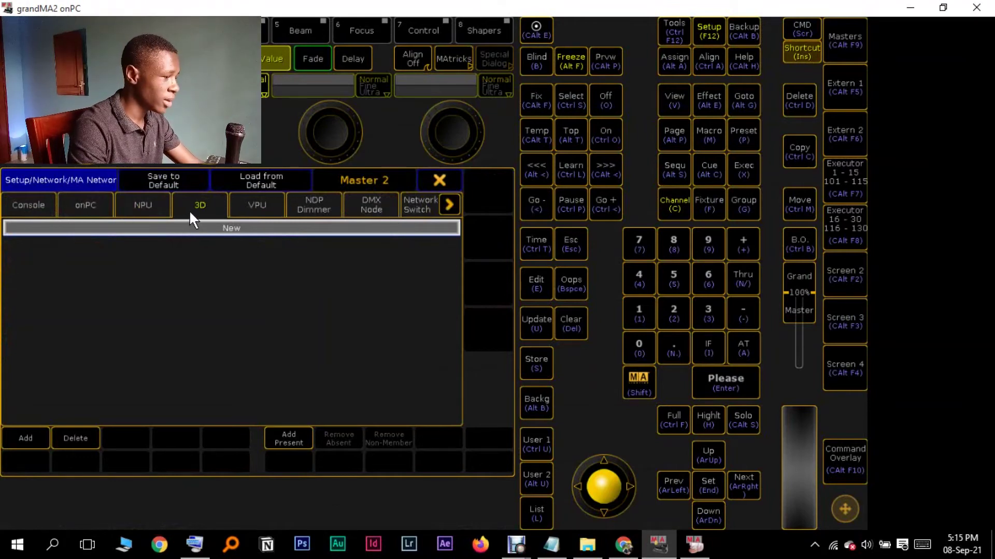
pyautogui.click(24, 437)
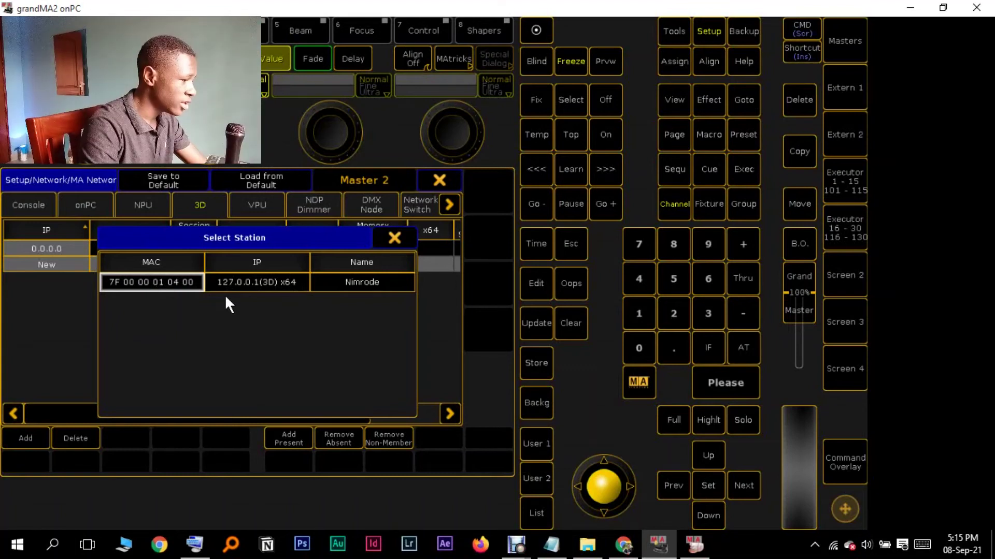
# - Make the 127.0.0.1 3D station a session member, then minimize onPC to reveal MA 3D
pyautogui.click(195, 280)
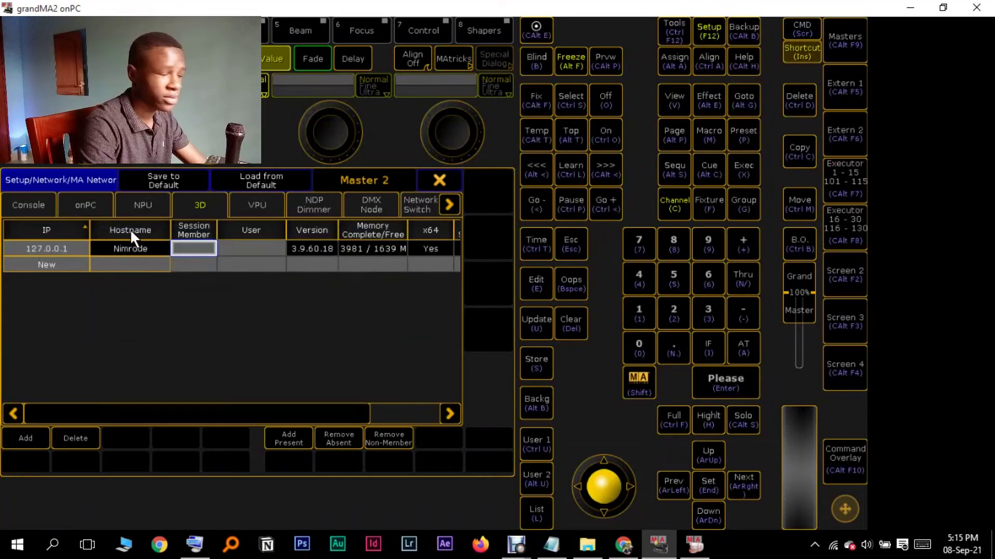
pyautogui.click(182, 242)
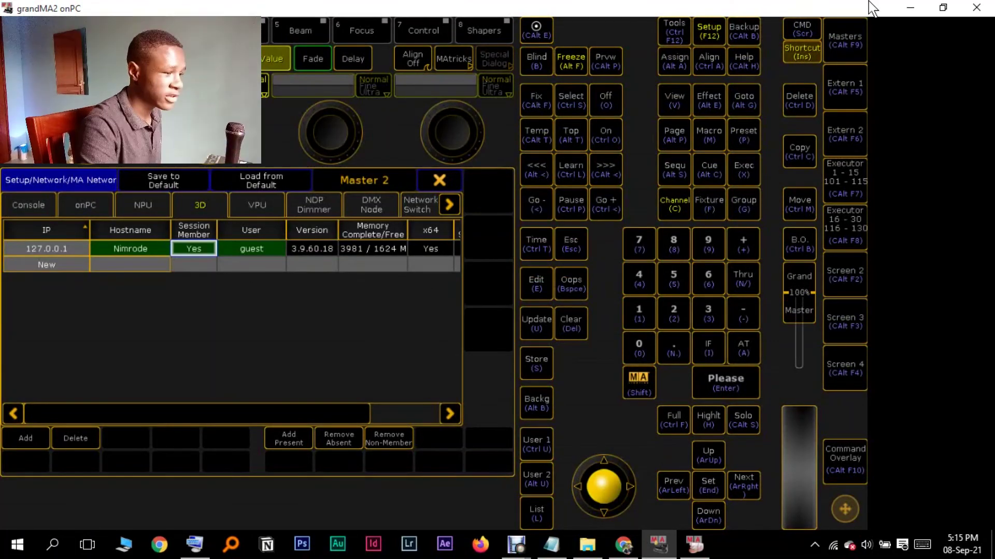
pyautogui.click(911, 7)
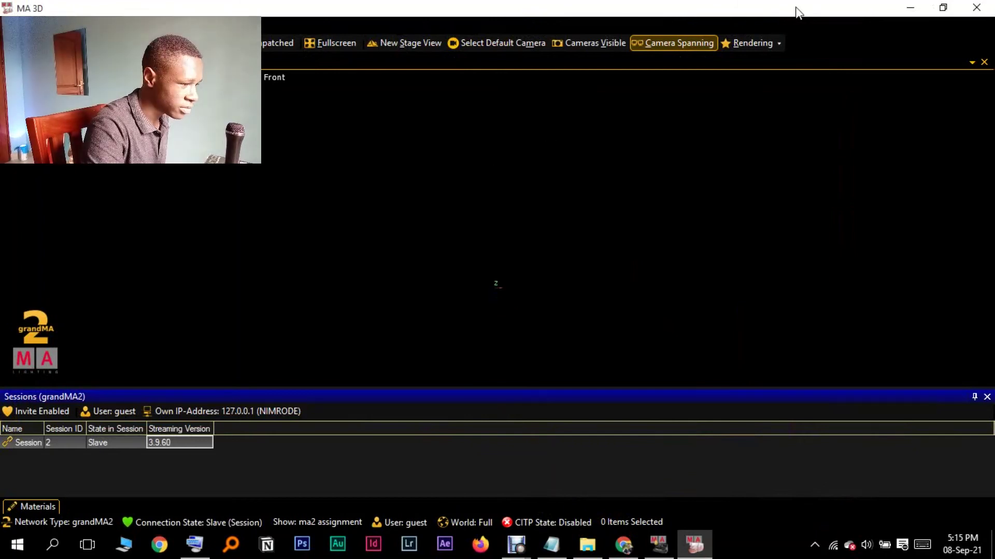
# - Raise the Rendering point light colour to 212 212 212, about 83%
pyautogui.click(745, 44)
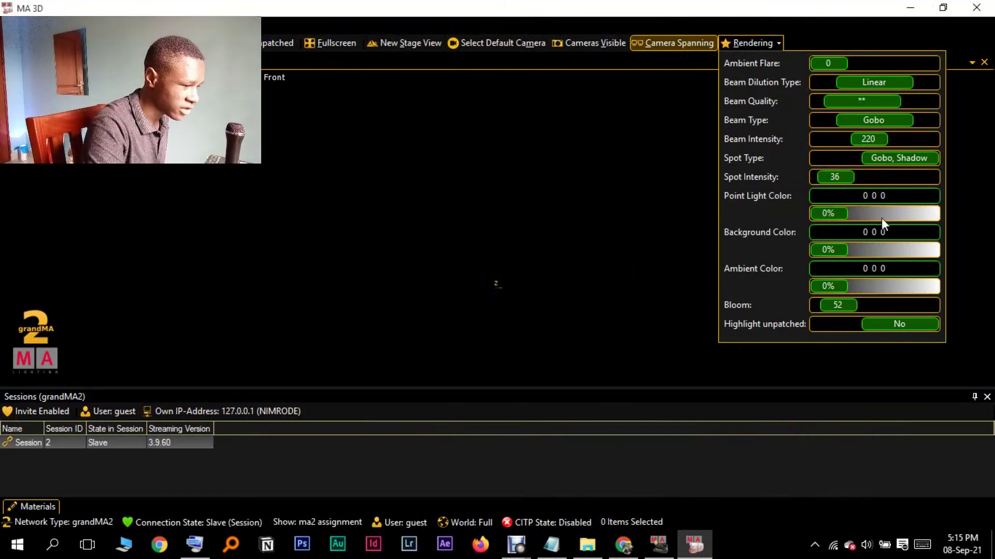
pyautogui.moveTo(844, 216); pyautogui.dragTo(921, 222)
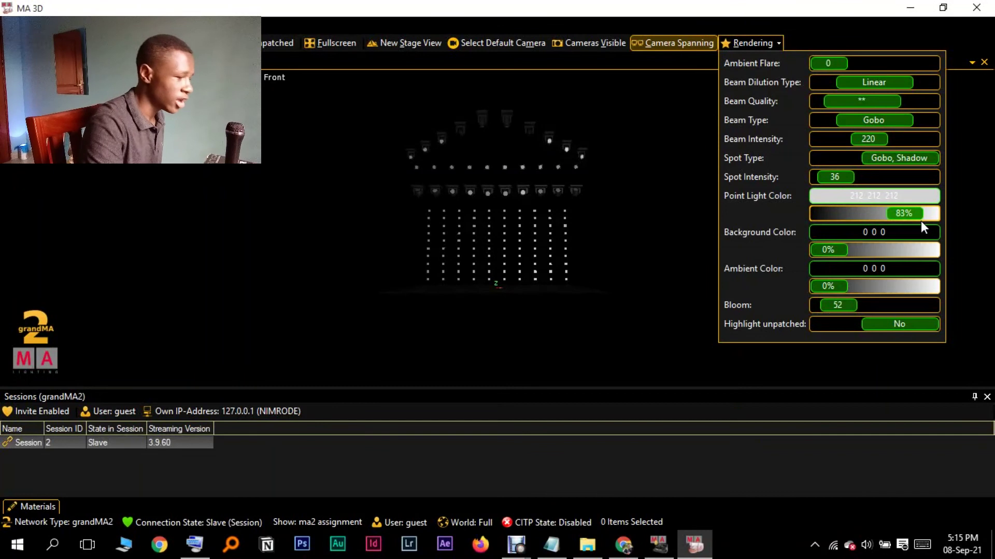